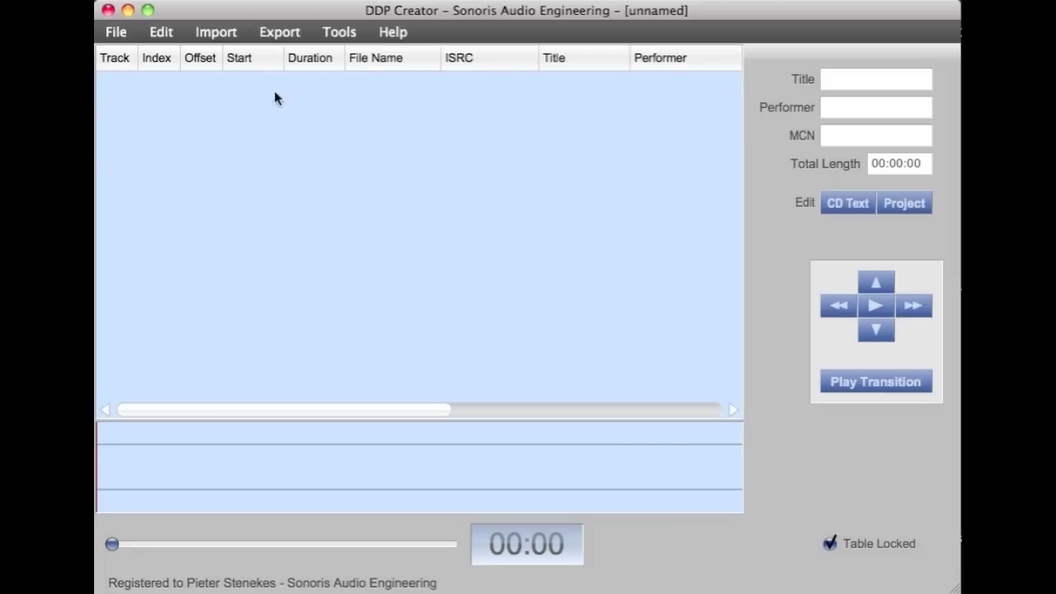
Show the Import menu's sources (DDP Image, File(s), Cue Sheet) for the empty project.
{"action": "left_click", "coordinate": [235, 33]}
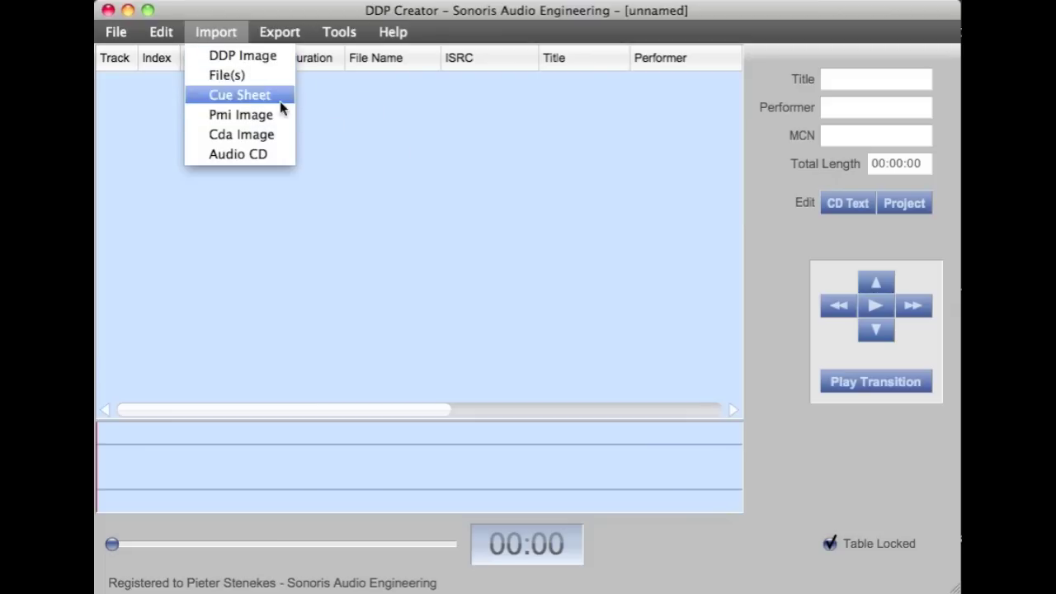
Dismiss the Import menu and drag the eight WAV files from the Finder into the track table.
{"action": "left_click", "coordinate": [406, 163]}
{"action": "left_click_drag", "start_coordinate": [825, 198], "coordinate": [469, 203]}
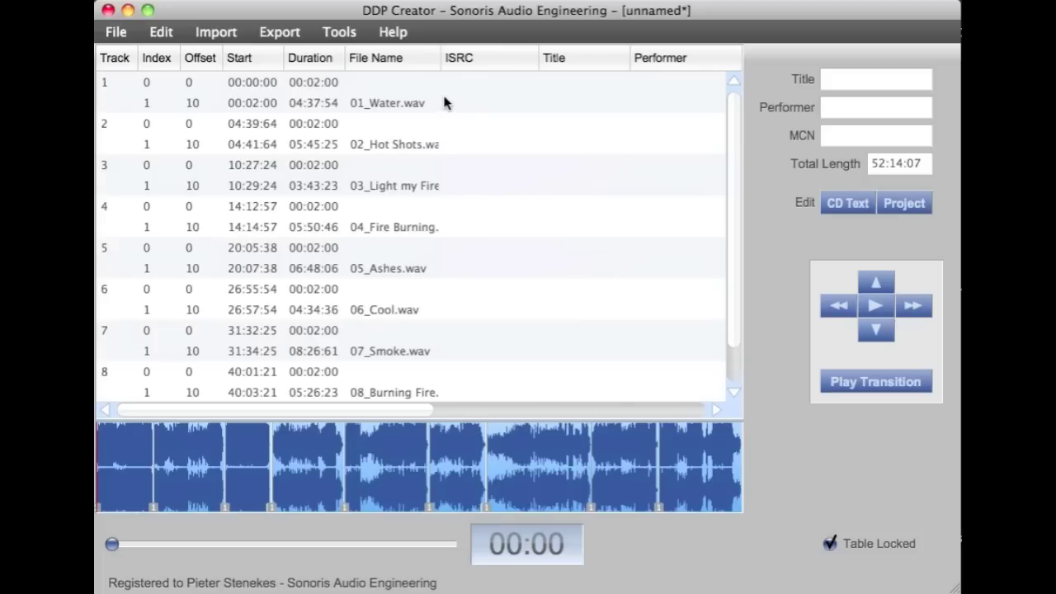
Inspect the pauses before tracks 1–3 and the Water, Hot Shots and Light my Fire rows.
{"action": "left_click", "coordinate": [387, 87]}
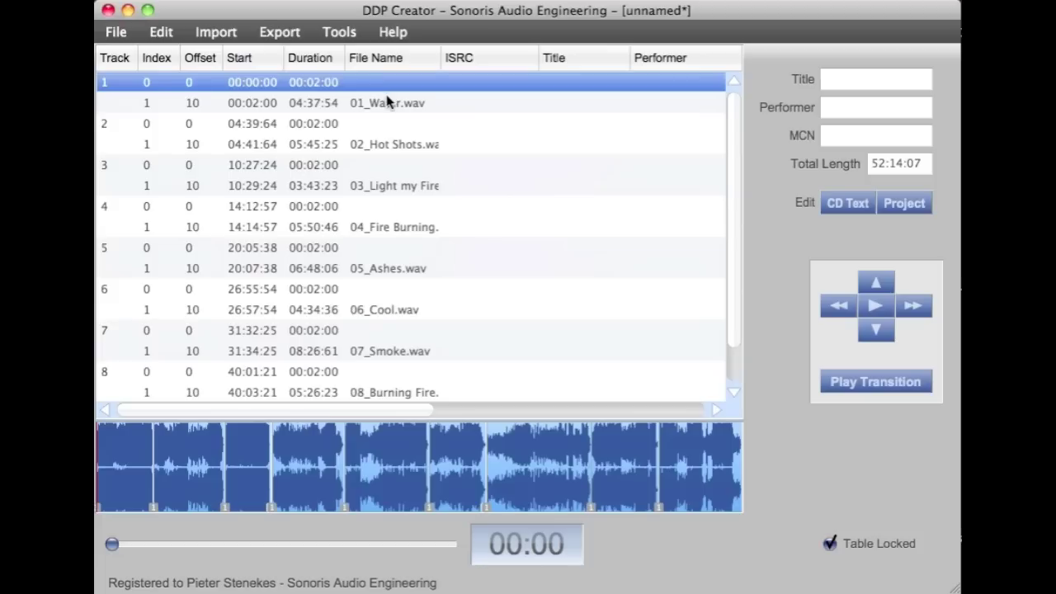
{"action": "left_click", "coordinate": [386, 96]}
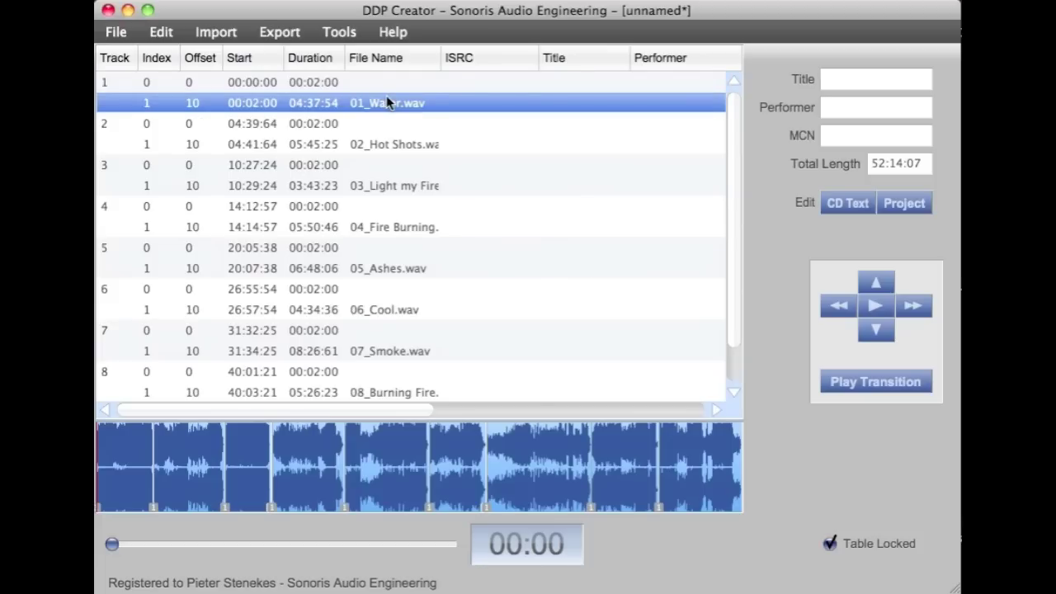
{"action": "left_click", "coordinate": [368, 86]}
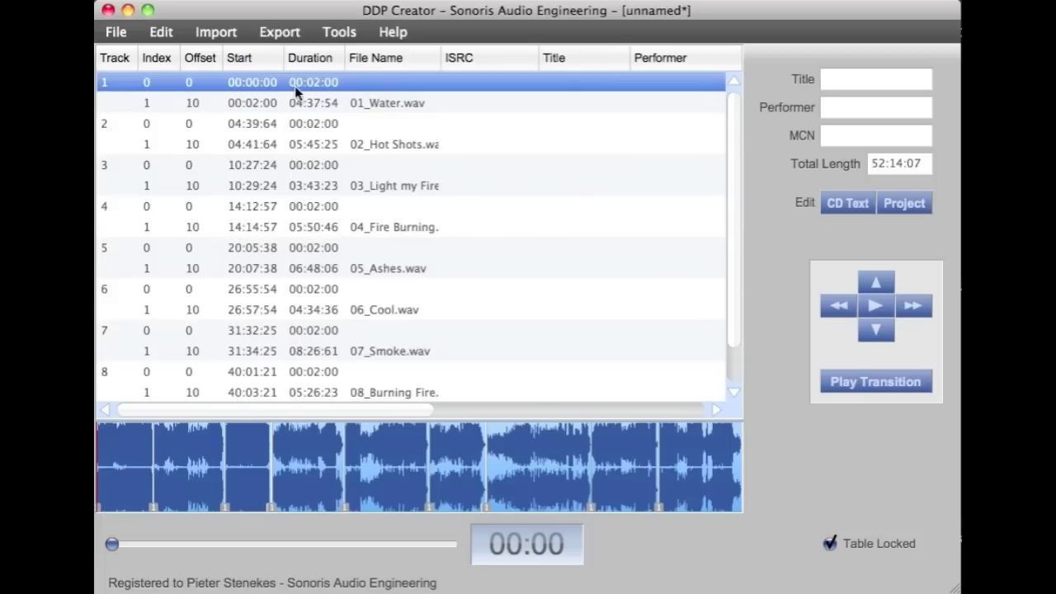
{"action": "left_click", "coordinate": [326, 124]}
{"action": "left_click", "coordinate": [325, 168]}
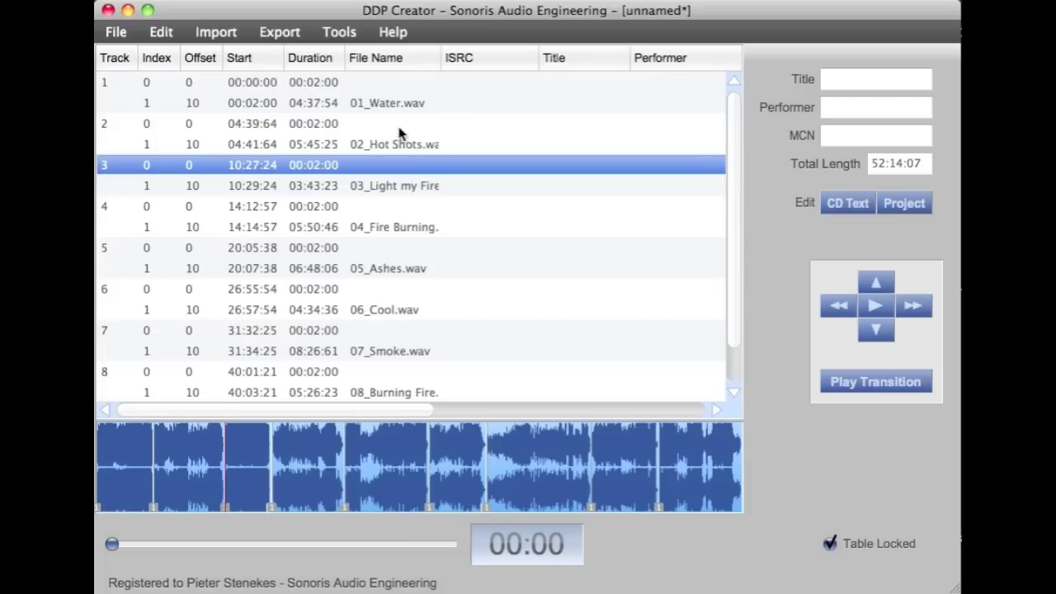
{"action": "left_click", "coordinate": [373, 107]}
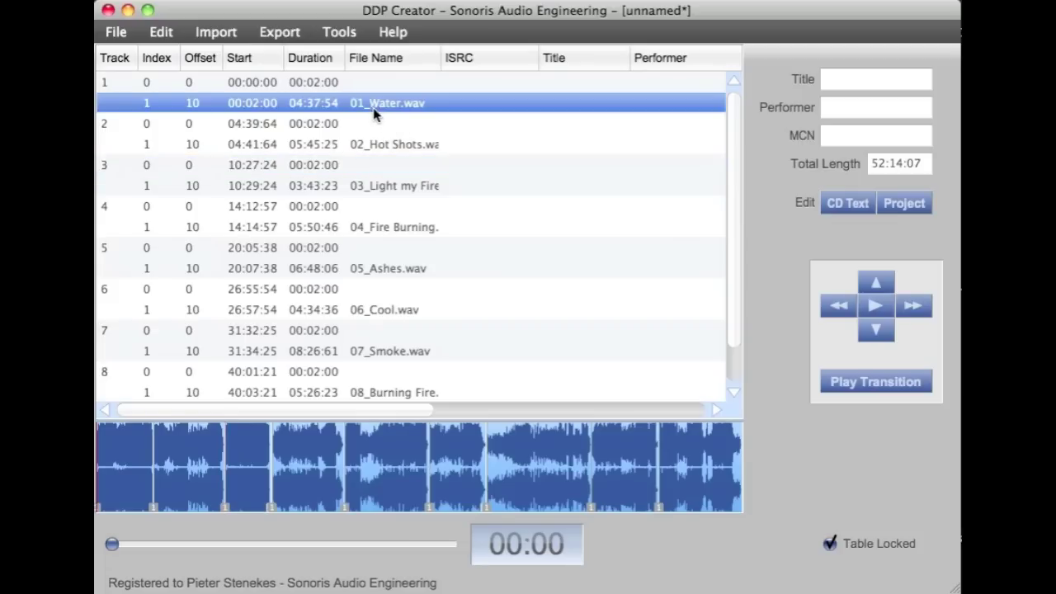
{"action": "left_click", "coordinate": [396, 150]}
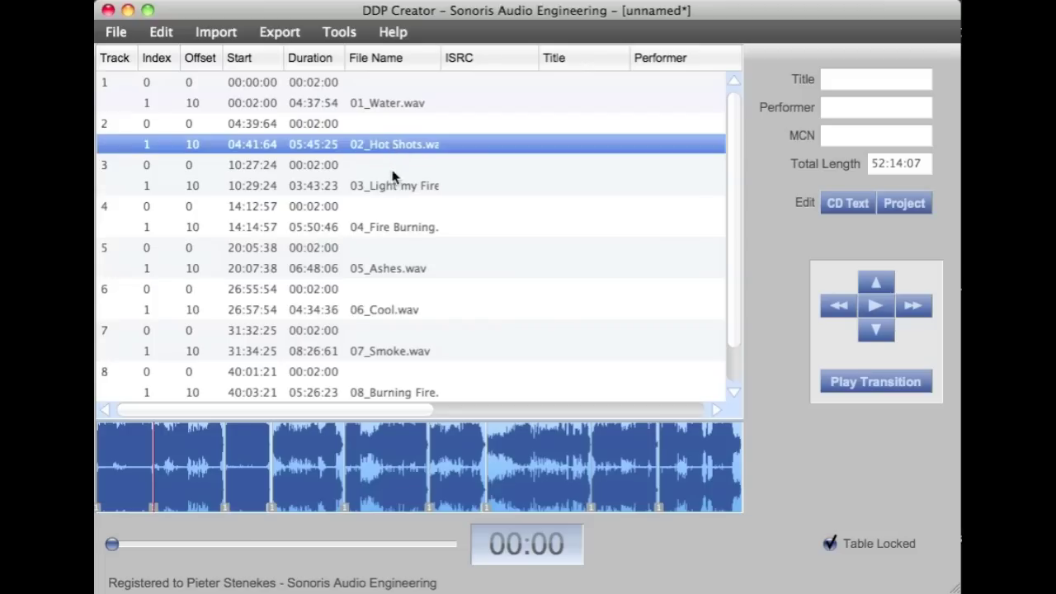
{"action": "left_click", "coordinate": [392, 186]}
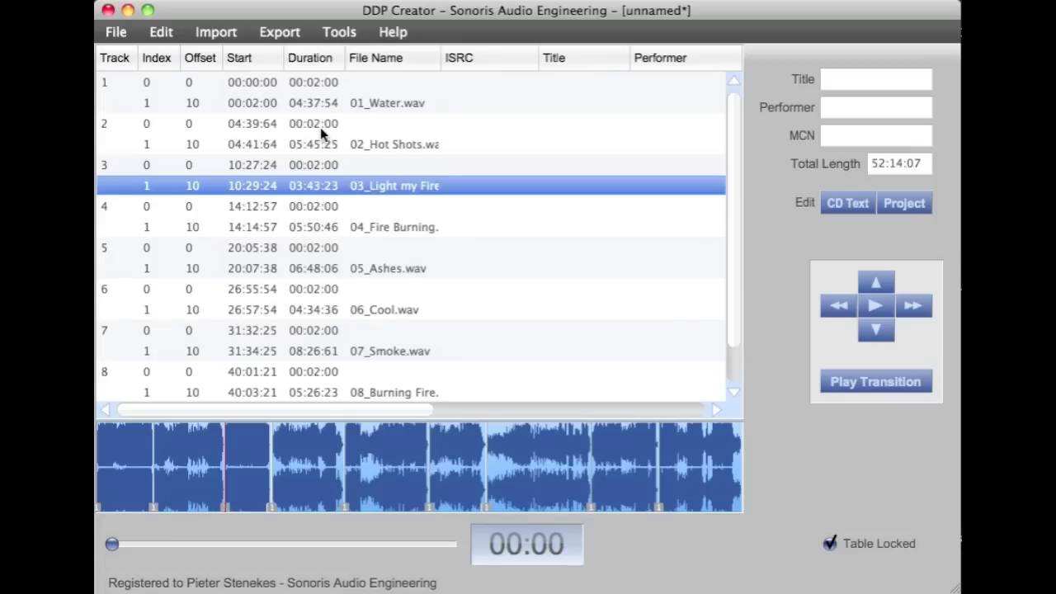
Check the Default pause value in Tools > Settings.
{"action": "left_click", "coordinate": [393, 32]}
{"action": "left_click", "coordinate": [339, 31]}
{"action": "left_click", "coordinate": [428, 304]}
Unlock the track table and move 01_Water.wav down below 04_Fire Burning.
{"action": "left_click", "coordinate": [829, 543]}
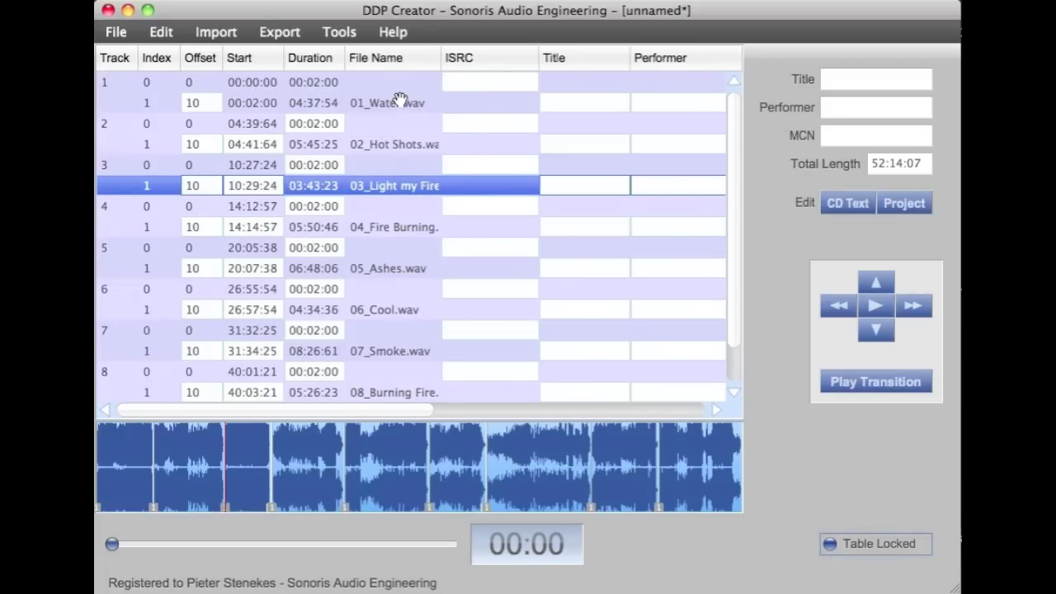
{"action": "left_click_drag", "start_coordinate": [399, 100], "coordinate": [400, 231]}
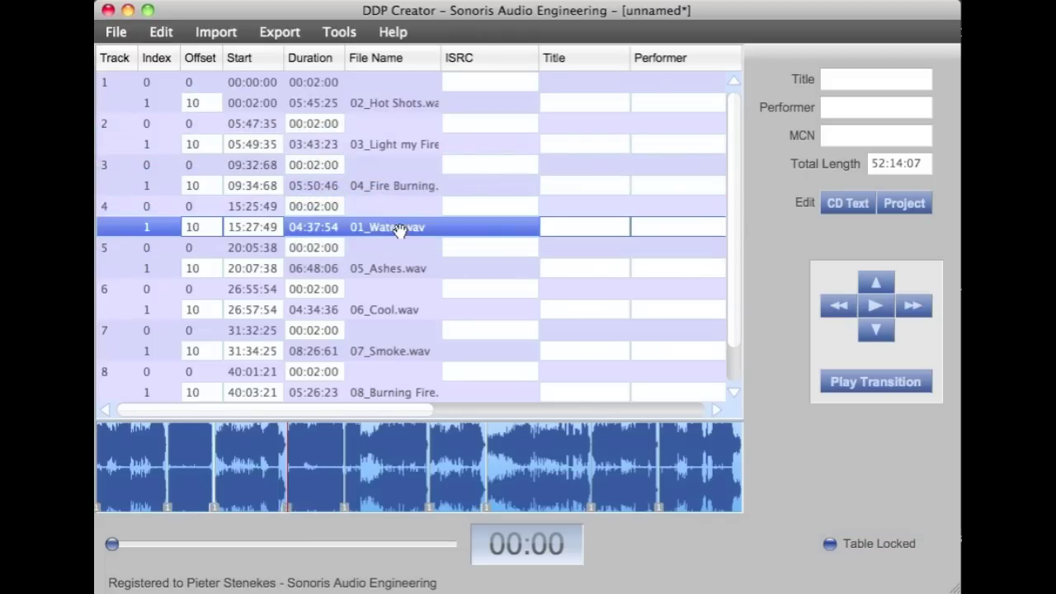
Set the pause before track 3 to four seconds (00:04:00).
{"action": "double_click", "coordinate": [337, 165]}
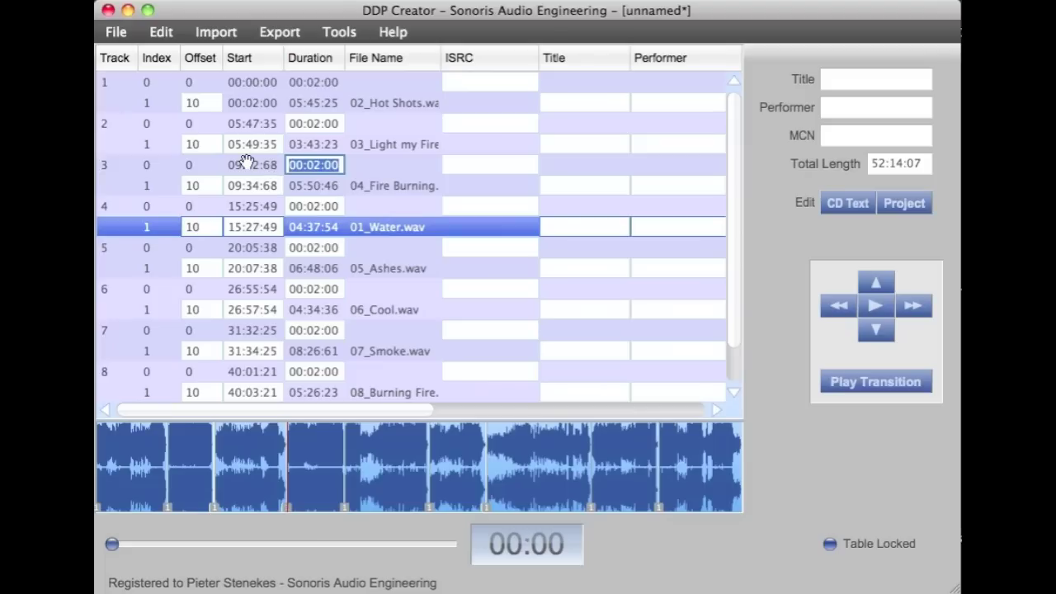
{"action": "type", "text": "300"}
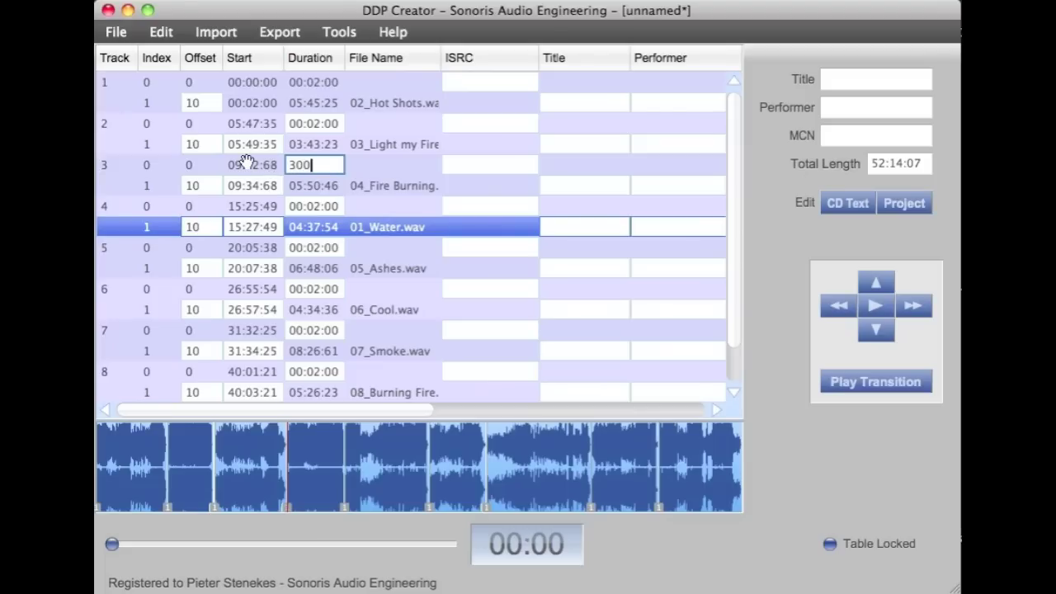
{"action": "key", "text": "Return"}
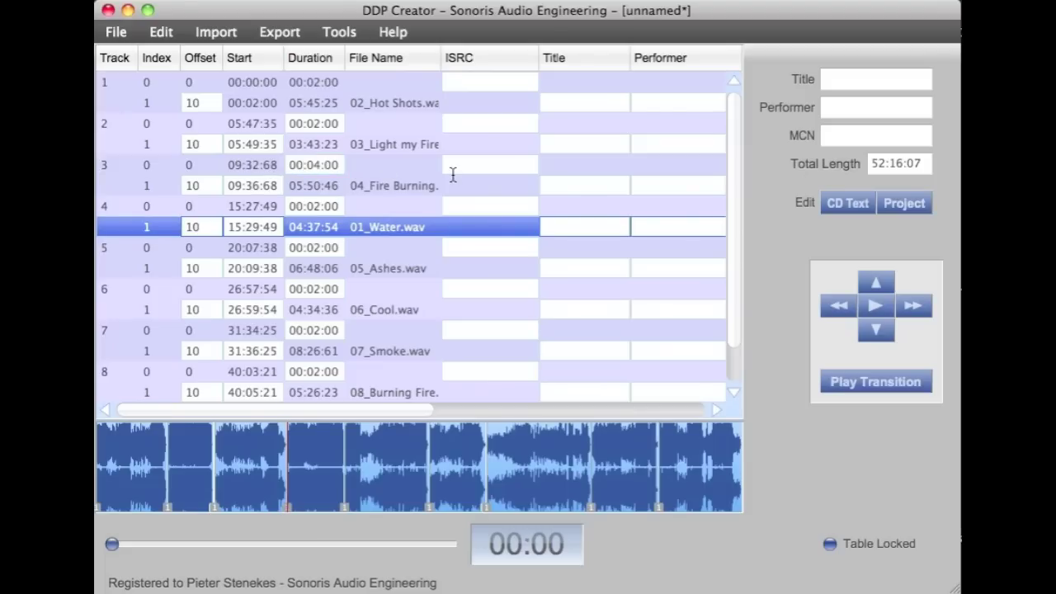
Select 01_Water.wav and play the transition into it.
{"action": "left_click", "coordinate": [412, 144]}
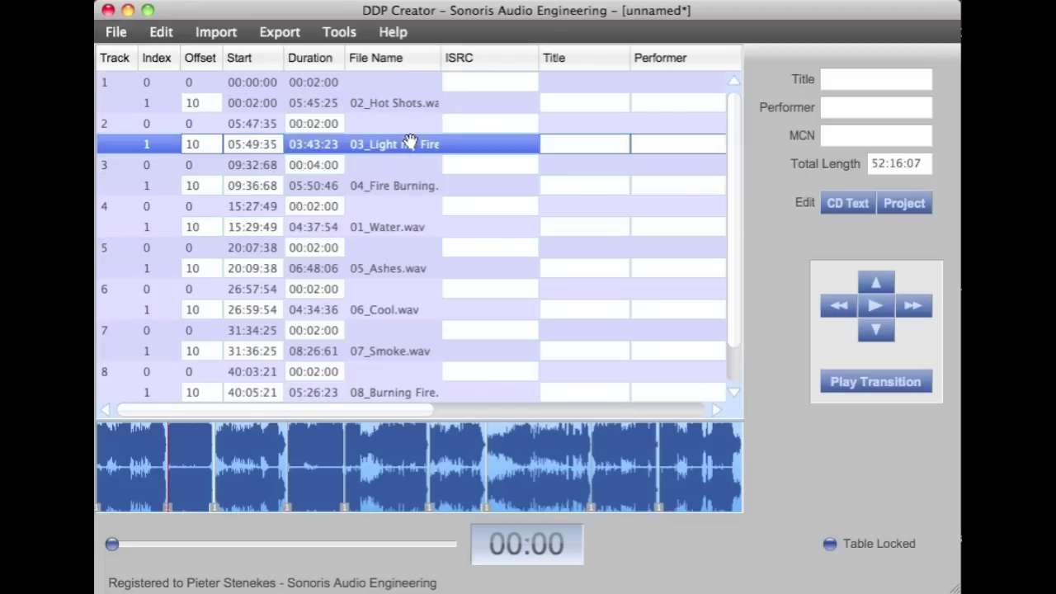
{"action": "left_click", "coordinate": [405, 222]}
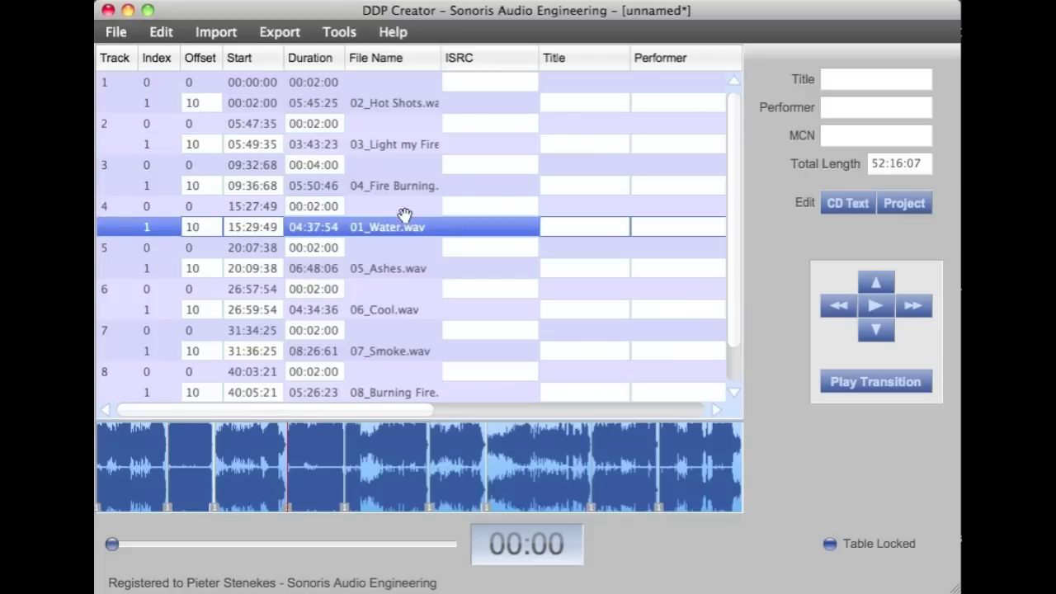
{"action": "left_click", "coordinate": [864, 385]}
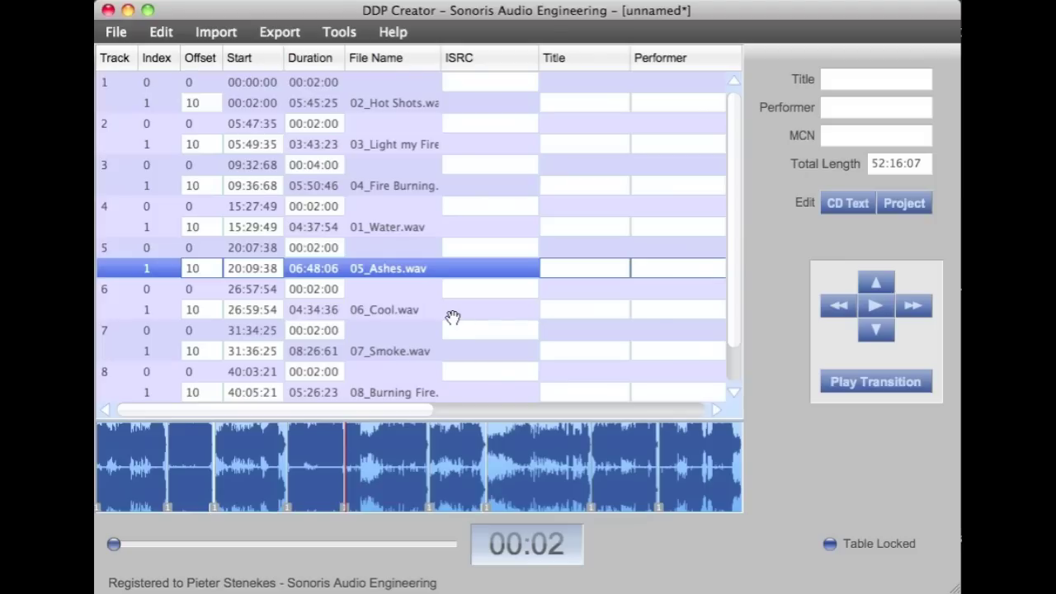
Enter disc CD Text title 'My title' and performer 'My performer', then confirm with OK.
{"action": "left_click", "coordinate": [839, 204]}
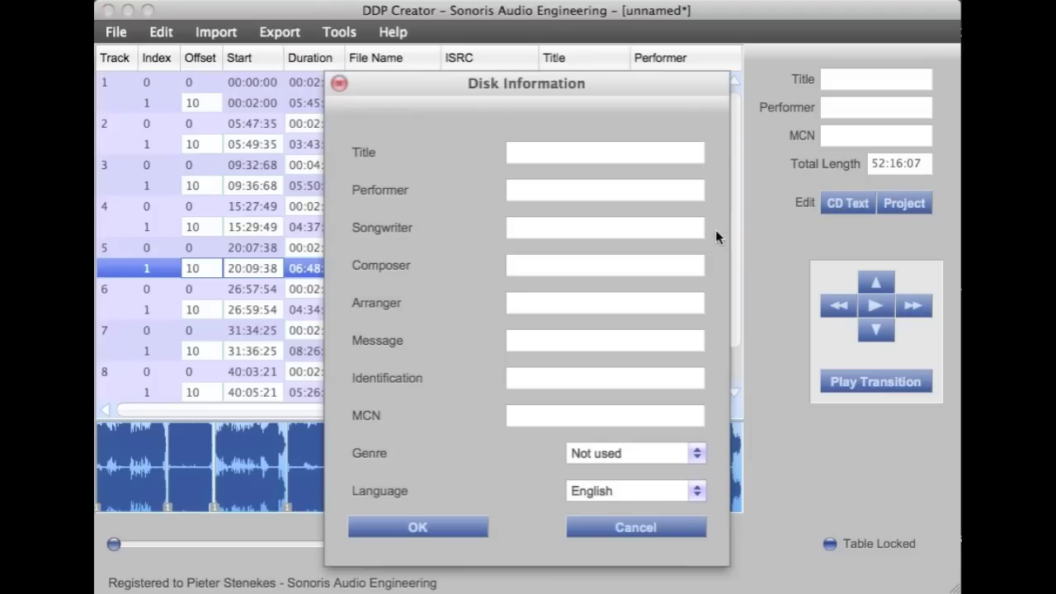
{"action": "left_click", "coordinate": [627, 153]}
{"action": "left_click", "coordinate": [599, 186]}
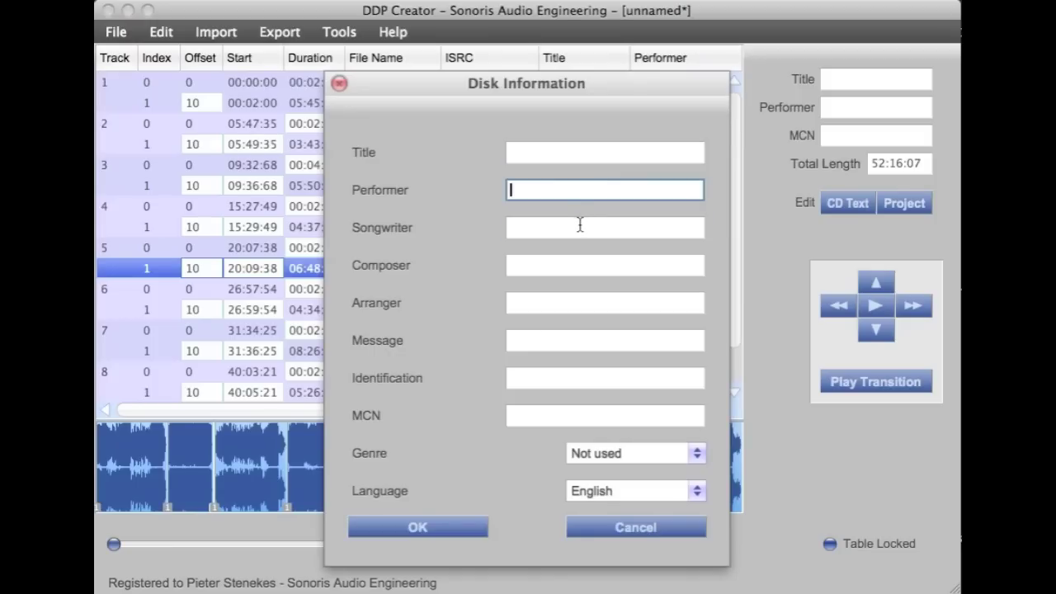
{"action": "left_click", "coordinate": [580, 224]}
{"action": "left_click", "coordinate": [537, 153]}
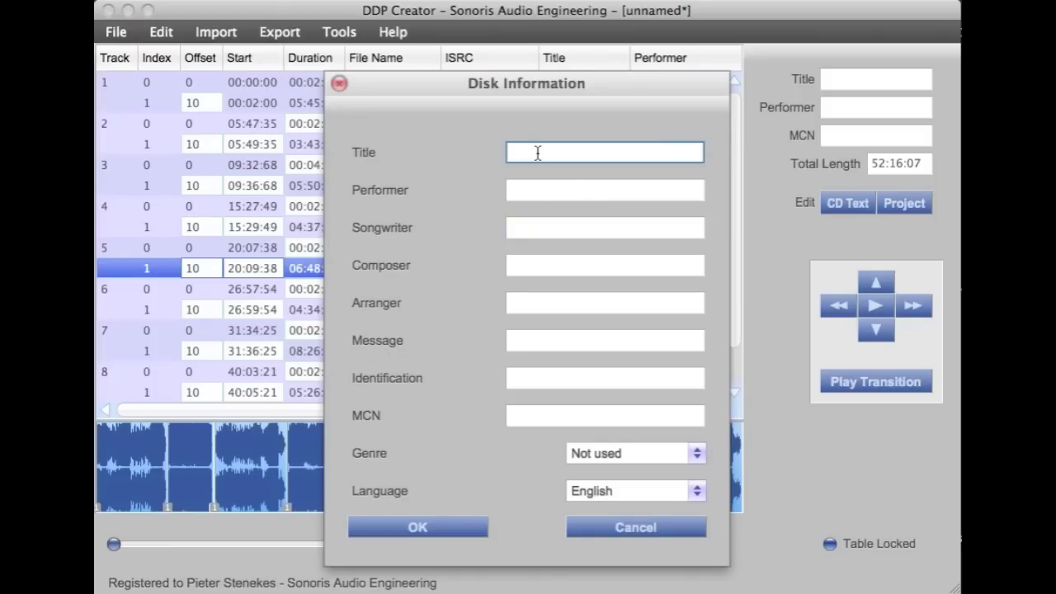
{"action": "type", "text": "m"}
{"action": "key", "text": "BackSpace"}
{"action": "type", "text": "My title"}
{"action": "key", "text": "Tab"}
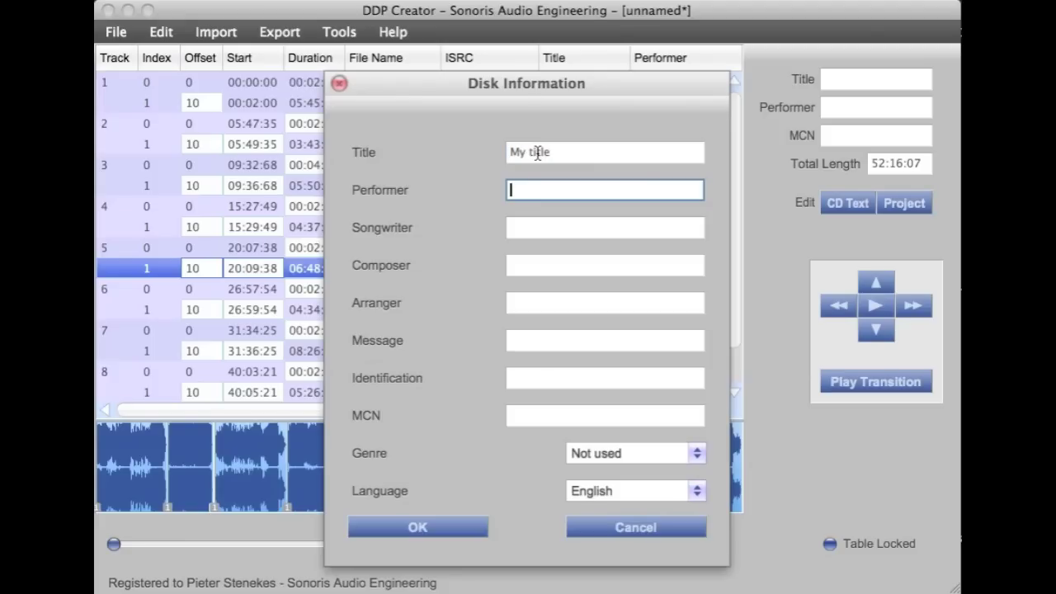
{"action": "type", "text": "My performer"}
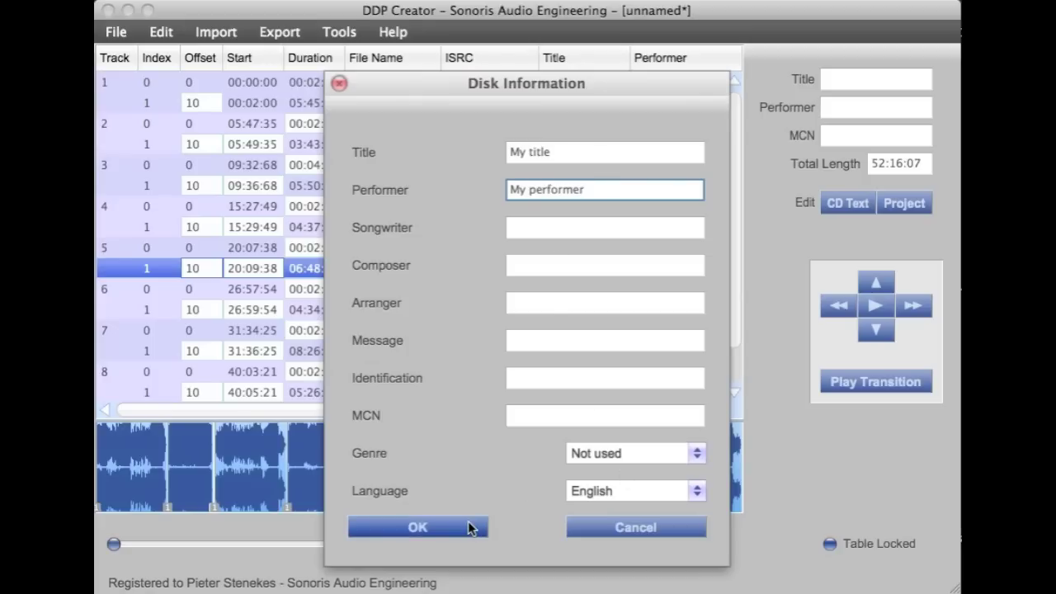
{"action": "left_click", "coordinate": [467, 527]}
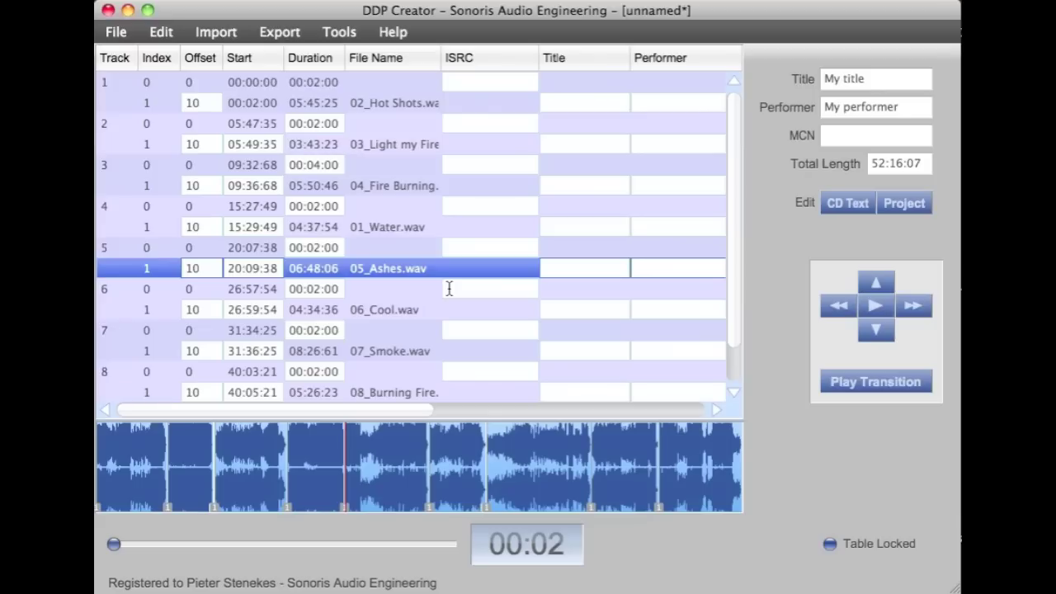
Enter 'My performer' in track 1's Performer cell and apply it to all tracks.
{"action": "double_click", "coordinate": [681, 107]}
{"action": "type", "text": "My "}
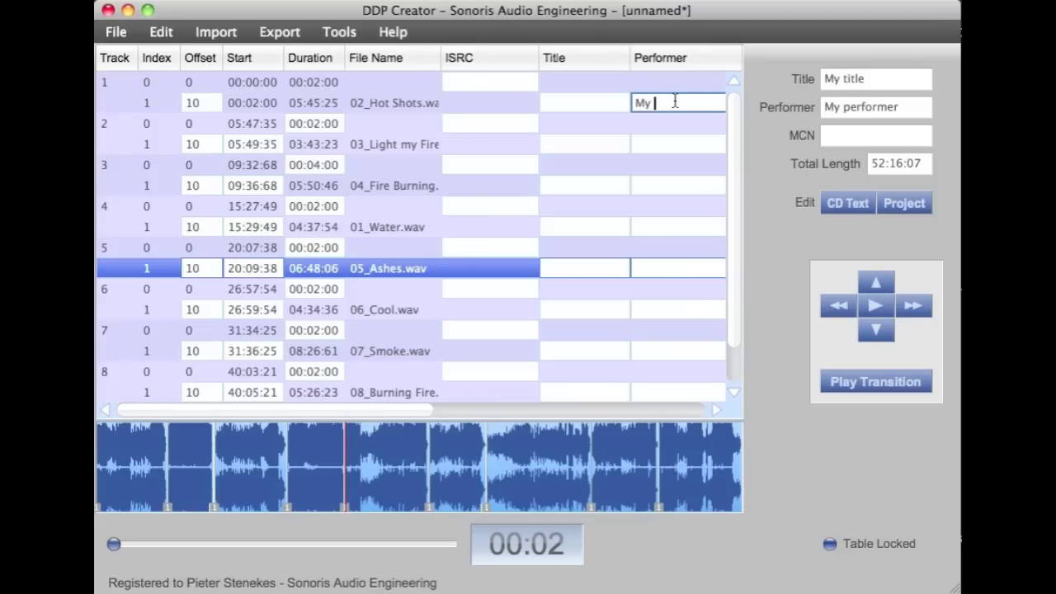
{"action": "type", "text": "performer"}
{"action": "key", "text": "Return"}
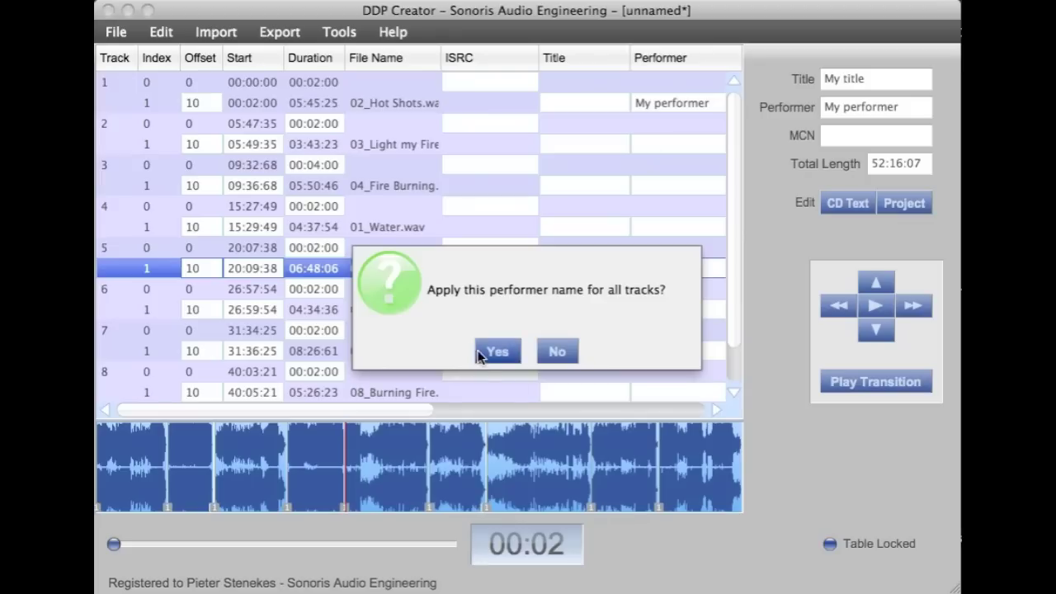
{"action": "left_click", "coordinate": [485, 355]}
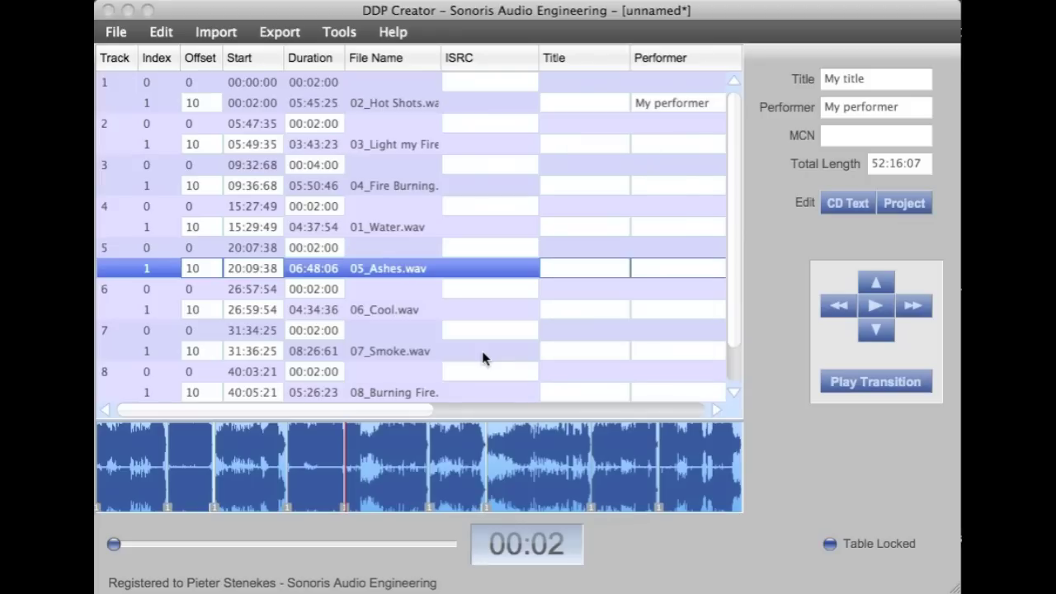
{"action": "double_click", "coordinate": [468, 86]}
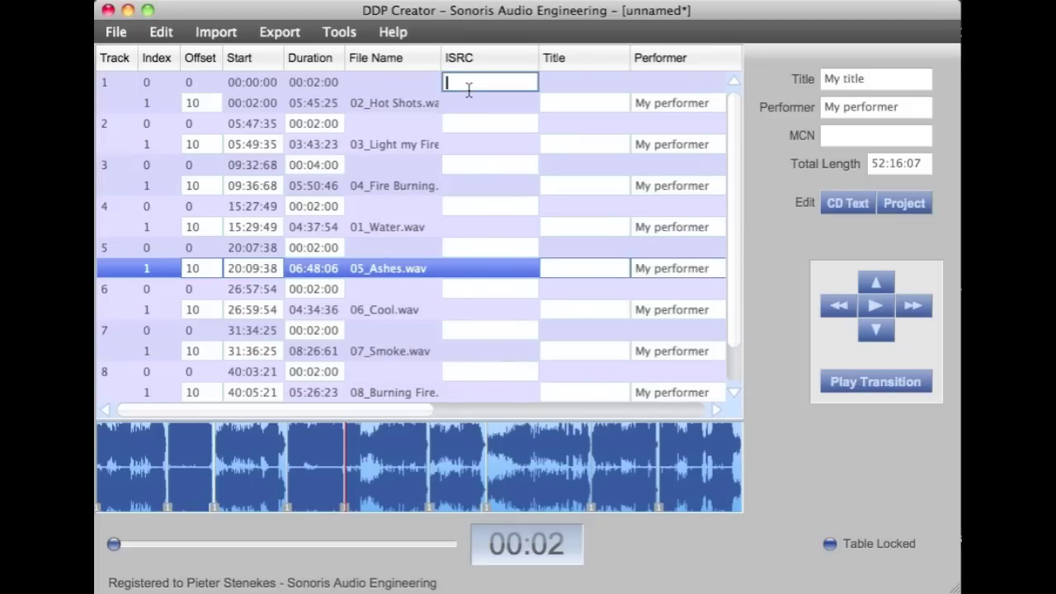
{"action": "type", "text": "NL"}
{"action": "key", "text": "BackSpace"}
{"action": "key", "text": "BackSpace"}
{"action": "type", "text": "nl123"}
{"action": "type", "text": "4567890"}
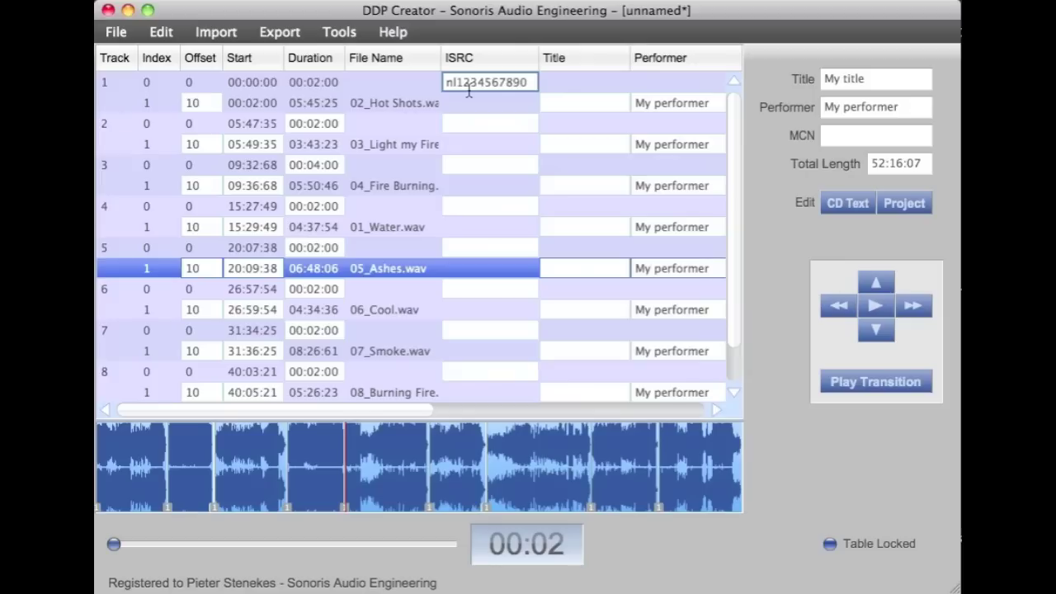
{"action": "key", "text": "Return"}
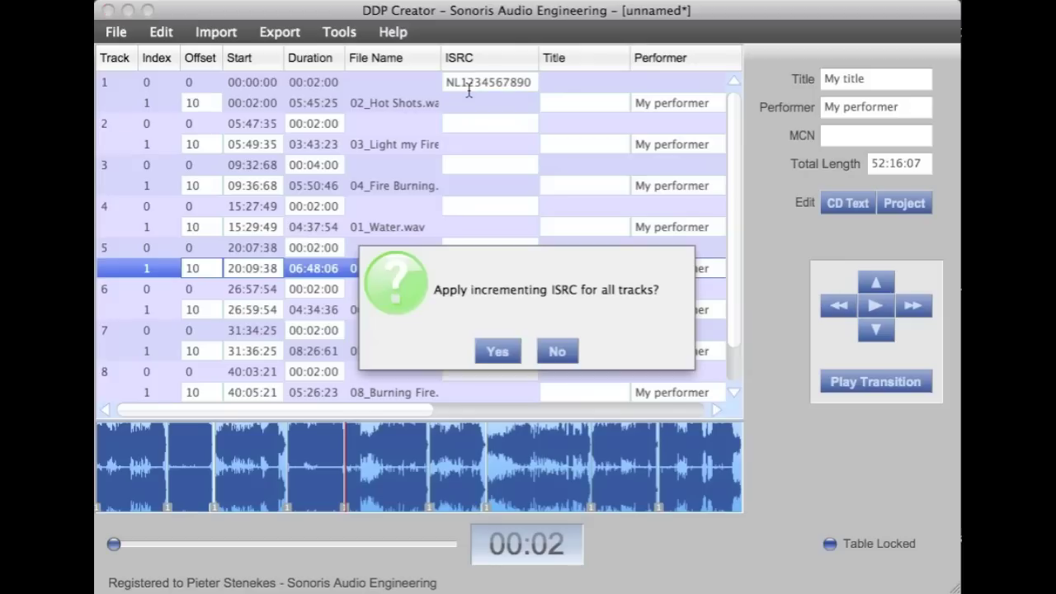
{"action": "left_click", "coordinate": [499, 352]}
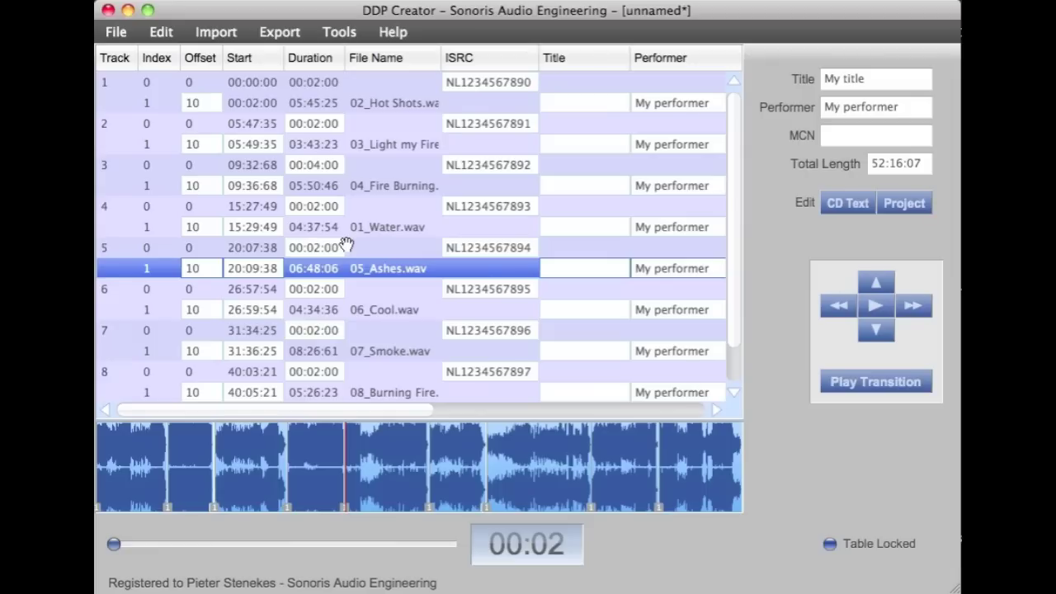
Export a DDP image with CD Text to a 'DDP Image' folder on the Desktop.
{"action": "left_click", "coordinate": [280, 32]}
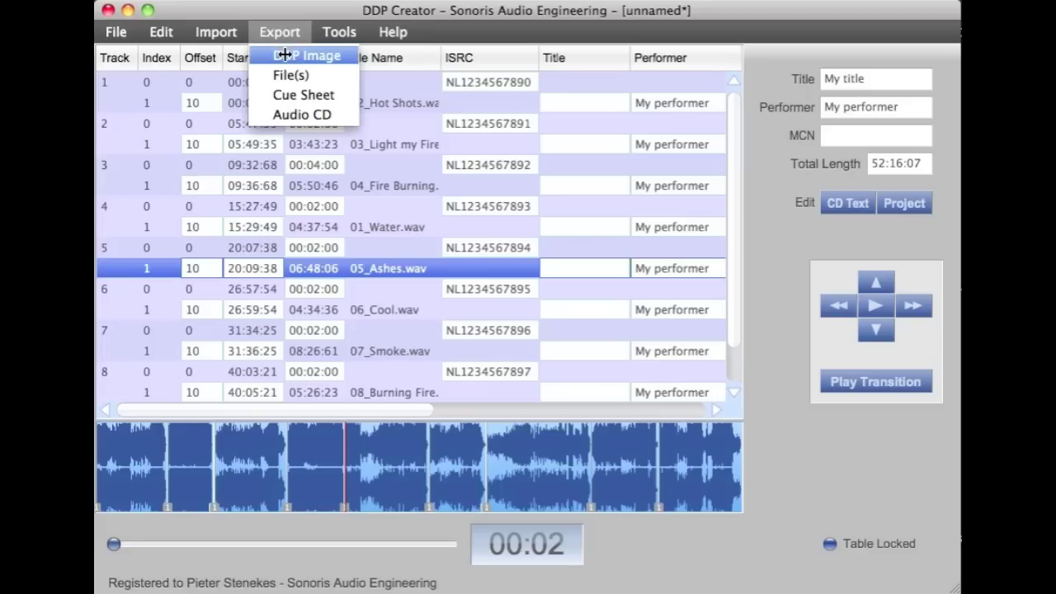
{"action": "left_click", "coordinate": [288, 55]}
{"action": "left_click", "coordinate": [350, 307]}
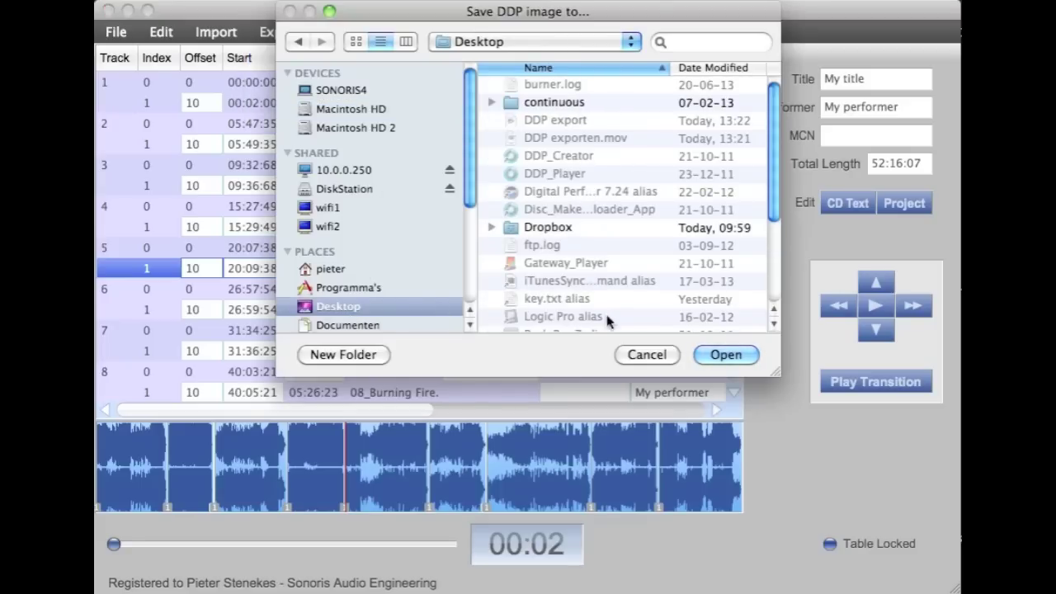
{"action": "left_click", "coordinate": [714, 355]}
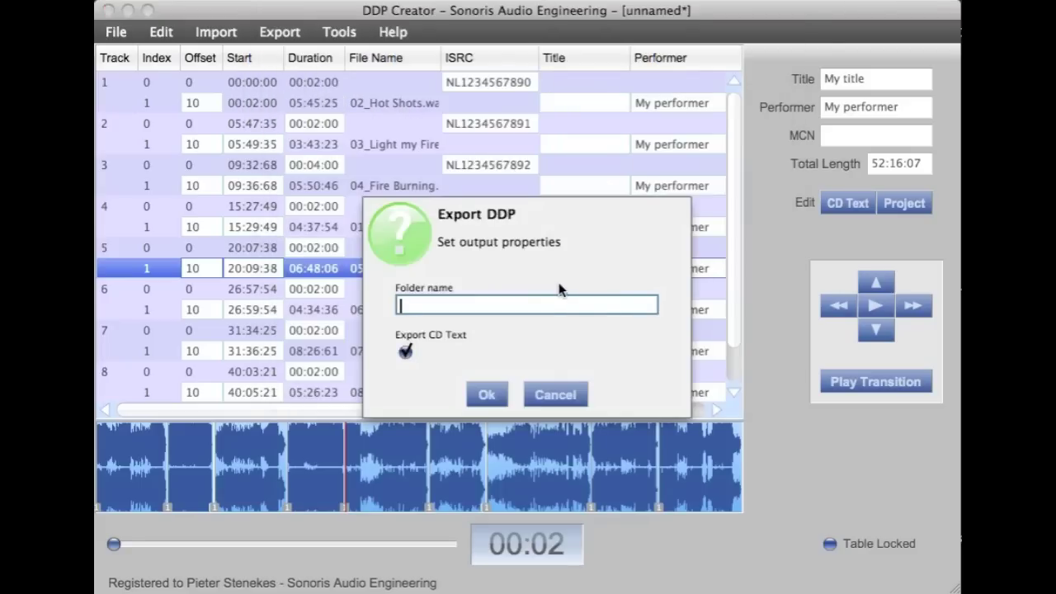
{"action": "type", "text": "DDP Image"}
{"action": "left_click", "coordinate": [500, 397]}
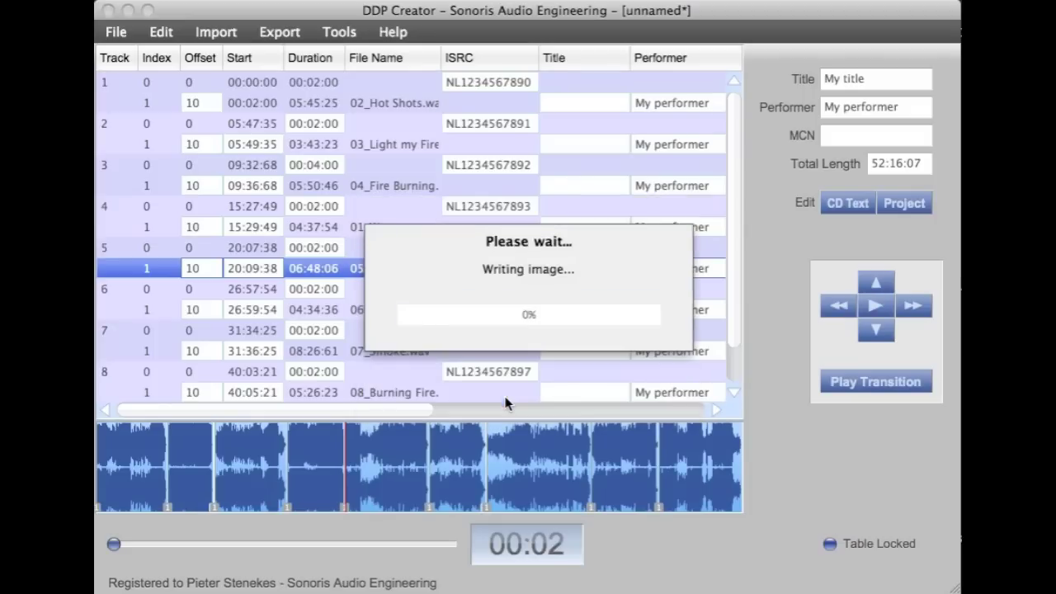